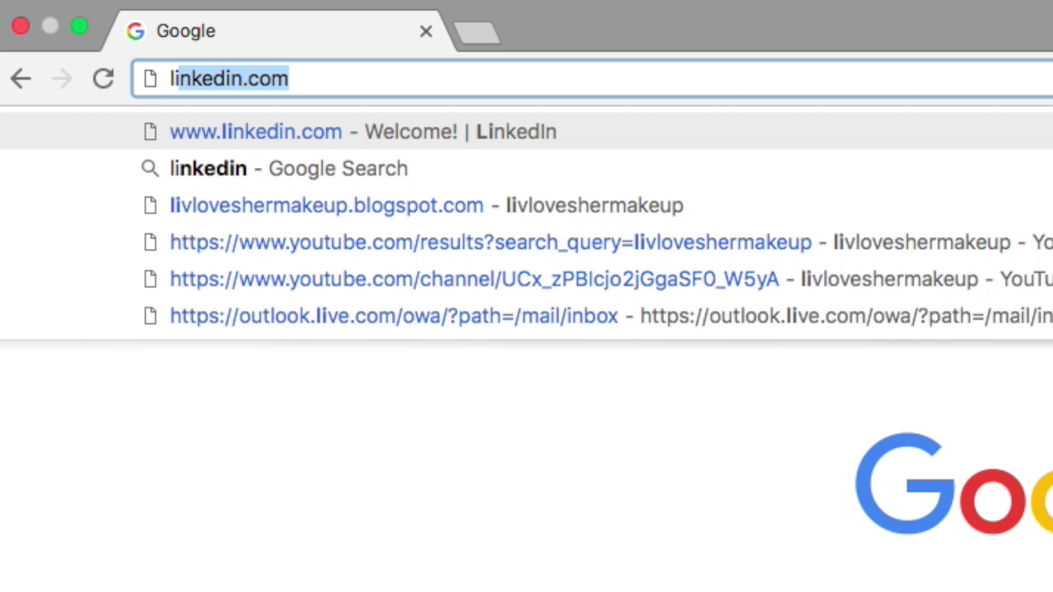
Load linkedin.com from Chrome's address bar.
{"action": "type", "text": "inkedin.com"}
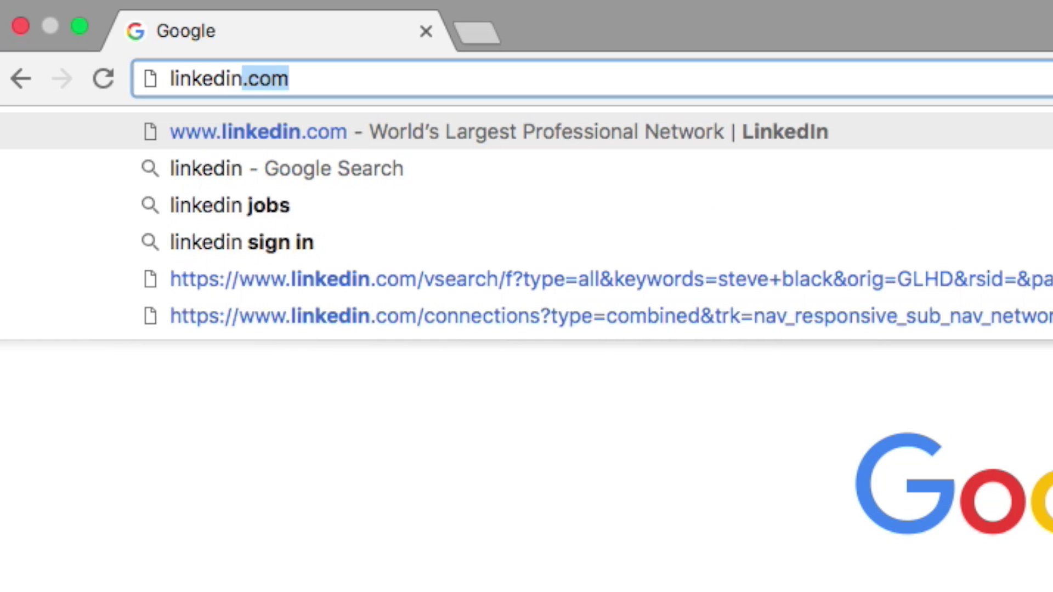
{"action": "key", "text": "Return"}
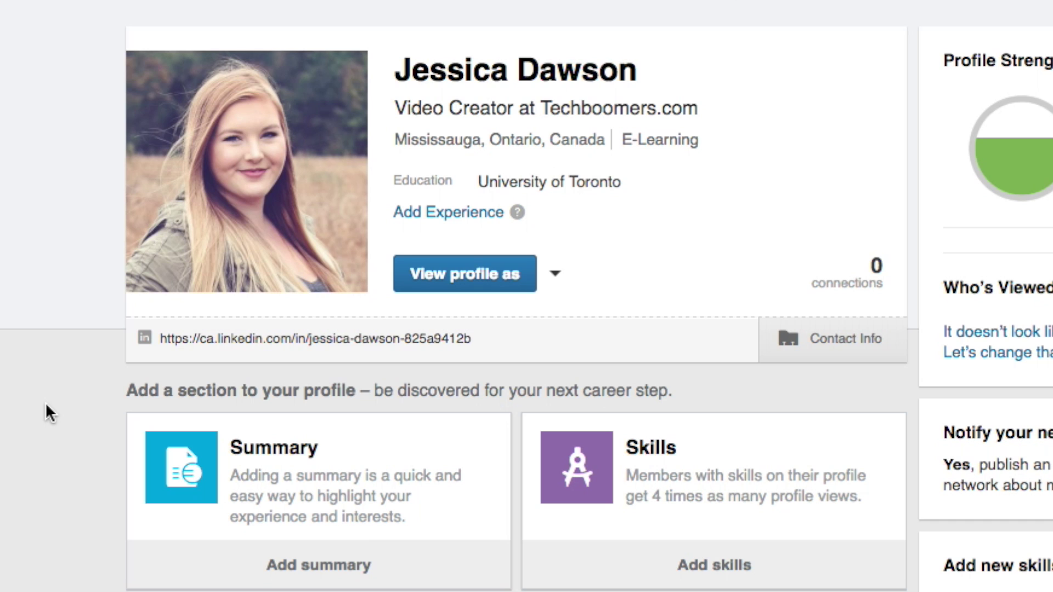
Expand the profile's add-section cards with View More and scroll through every section type.
{"action": "scroll", "coordinate": [47, 406], "scroll_direction": "down", "scroll_amount": 5}
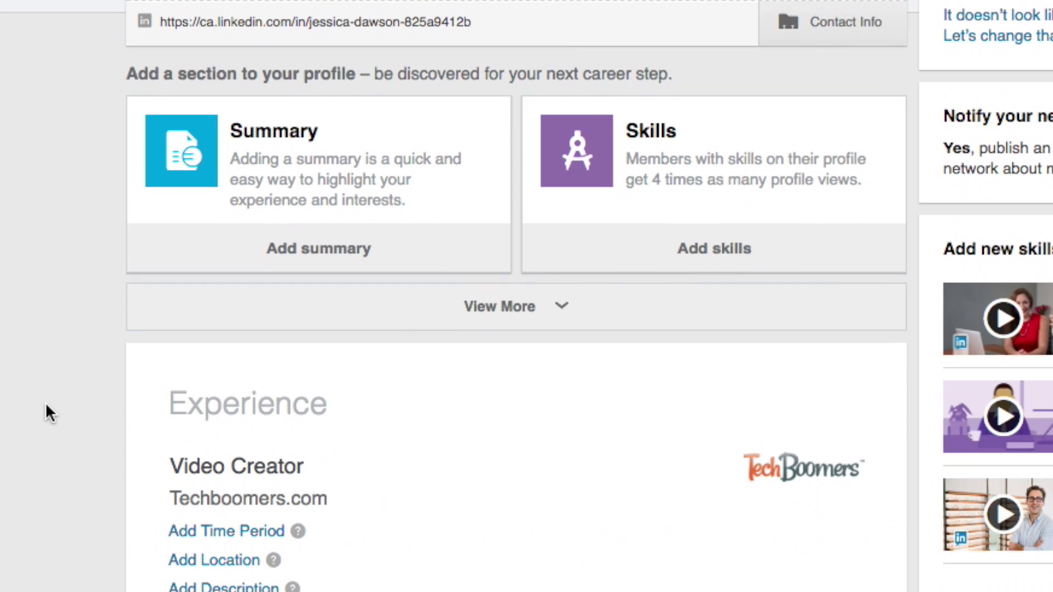
{"action": "left_click", "coordinate": [559, 307]}
{"action": "scroll", "coordinate": [60, 428], "scroll_direction": "down", "scroll_amount": 2}
{"action": "scroll", "coordinate": [58, 439], "scroll_direction": "down", "scroll_amount": 3}
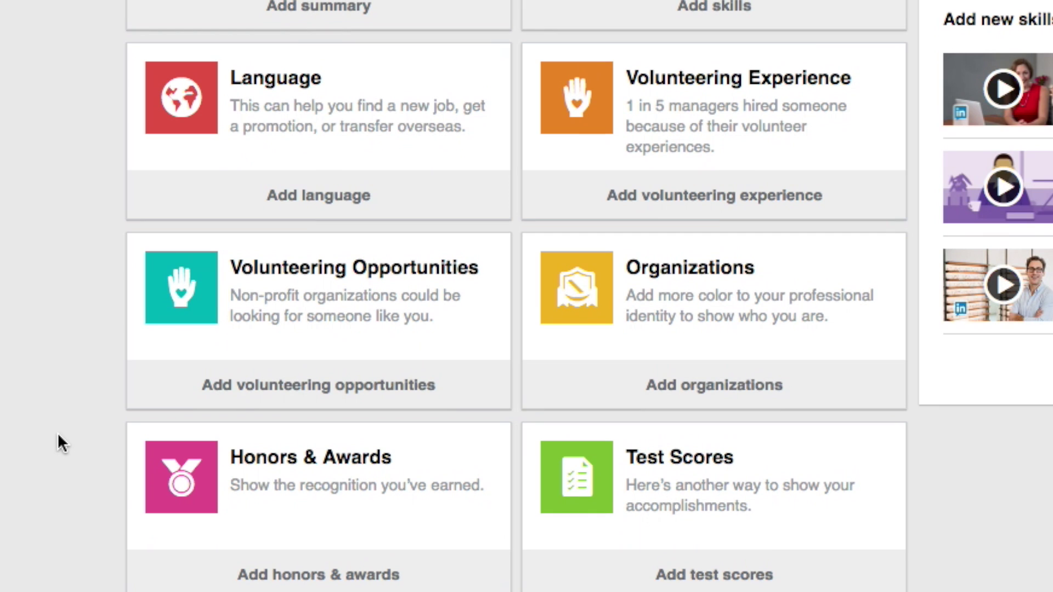
{"action": "scroll", "coordinate": [57, 432], "scroll_direction": "down", "scroll_amount": 5}
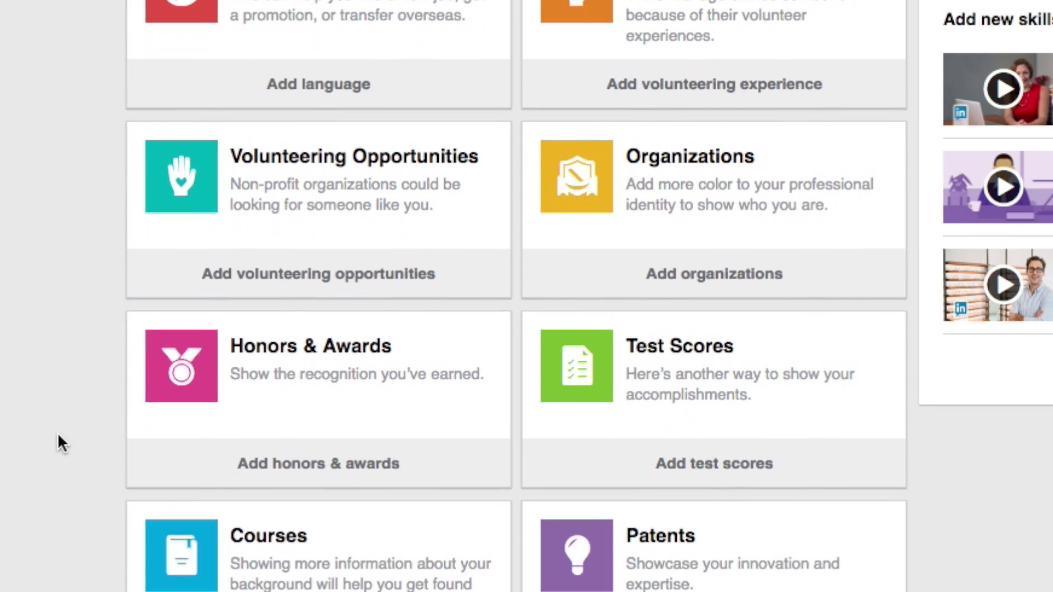
{"action": "scroll", "coordinate": [58, 428], "scroll_direction": "down", "scroll_amount": 7}
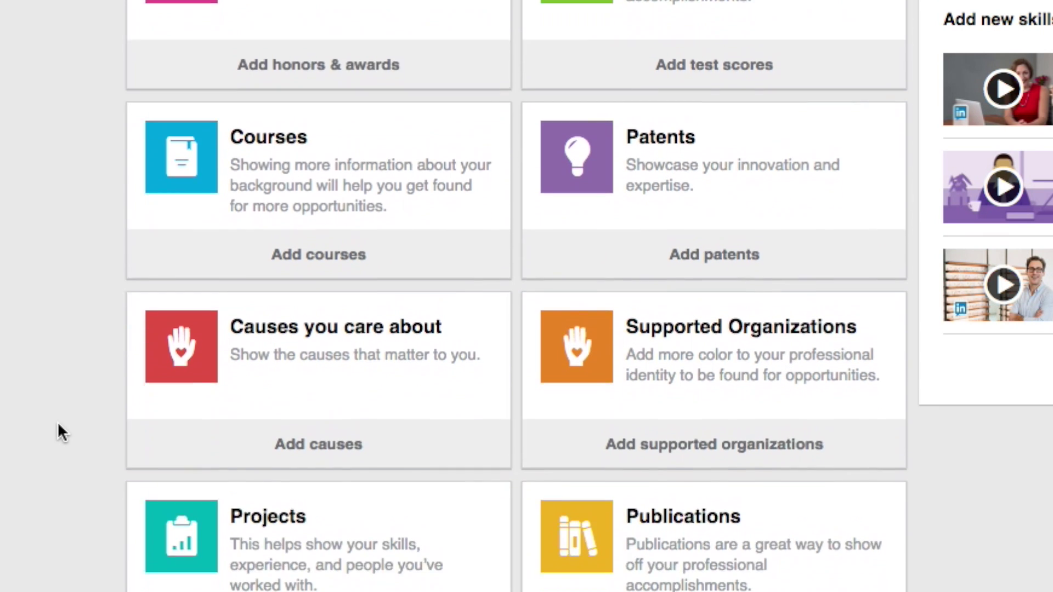
{"action": "scroll", "coordinate": [58, 422], "scroll_direction": "down", "scroll_amount": 5}
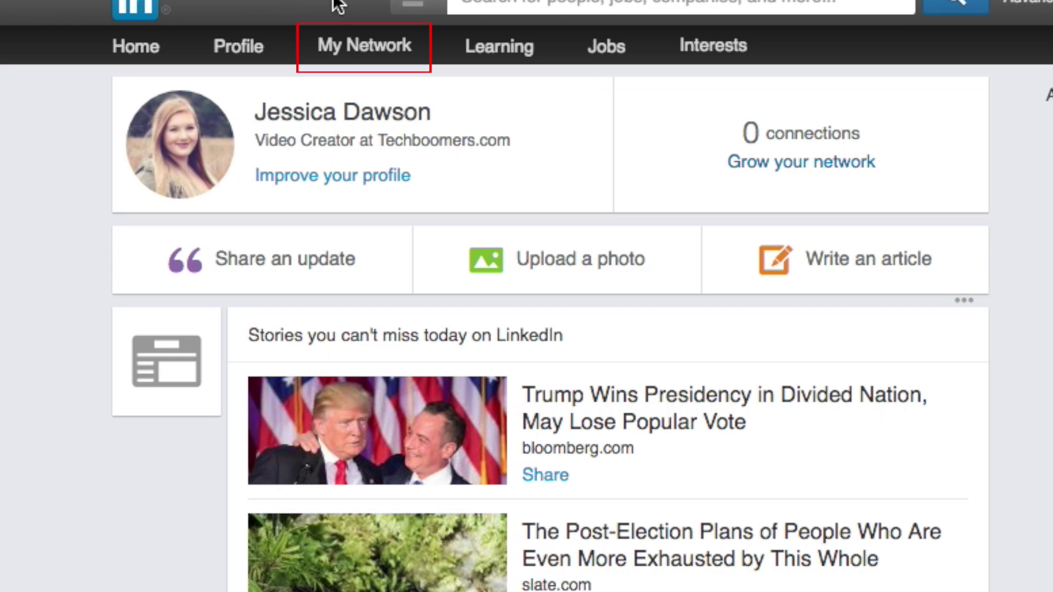
Start Add connections from My Network's Connections and allow LinkedIn access to the Google contacts.
{"action": "mouse_move", "coordinate": [361, 41]}
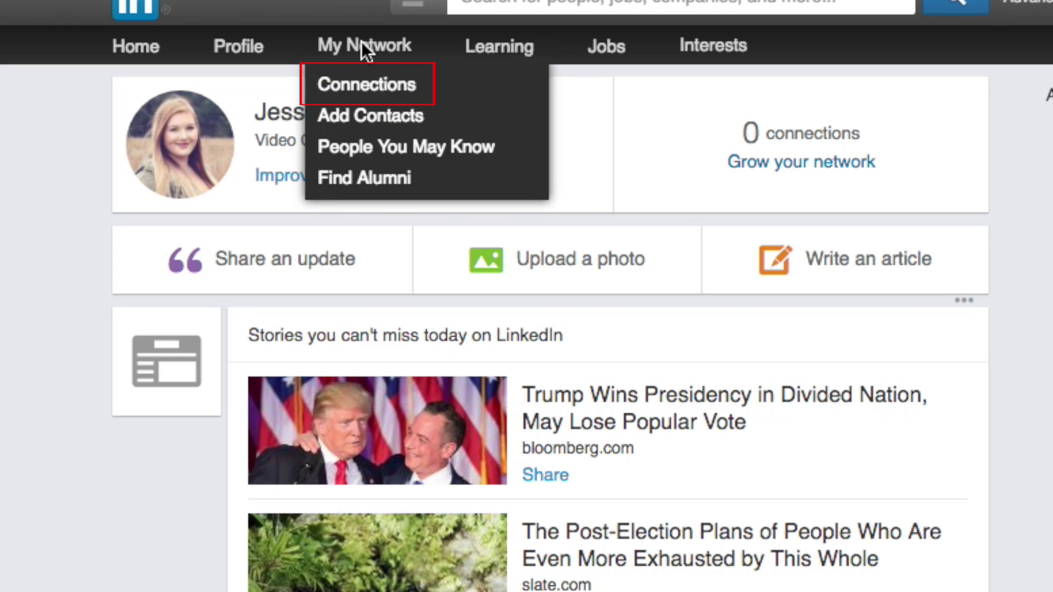
{"action": "left_click", "coordinate": [385, 87]}
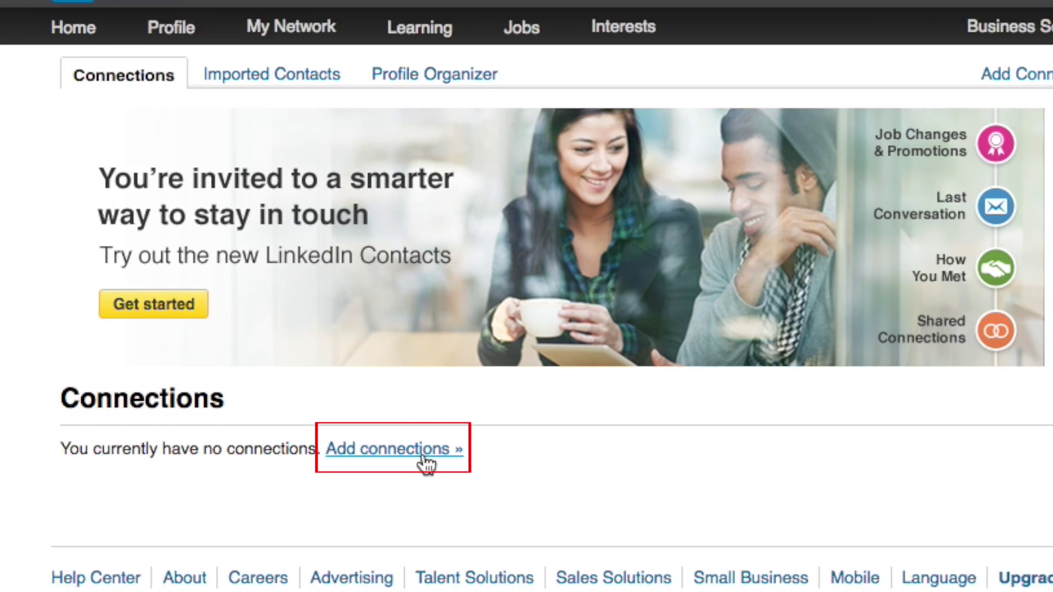
{"action": "left_click", "coordinate": [499, 495]}
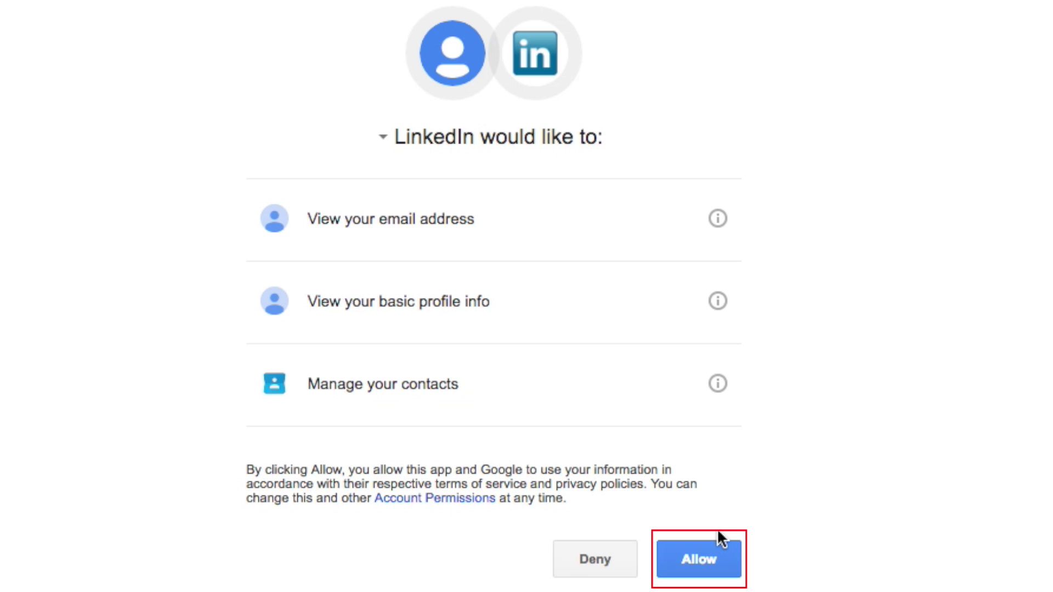
{"action": "left_click", "coordinate": [718, 561]}
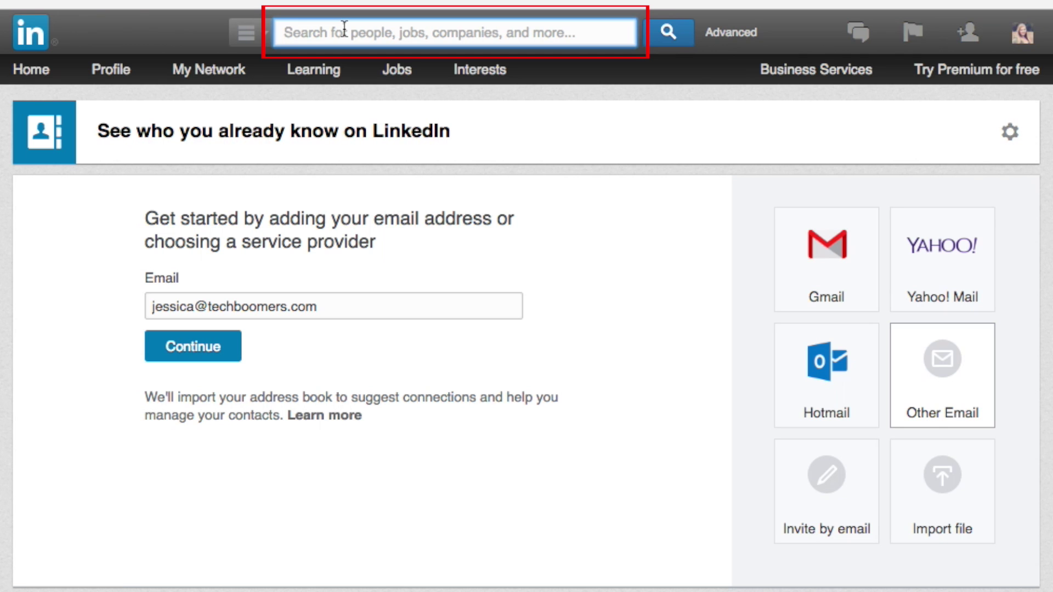
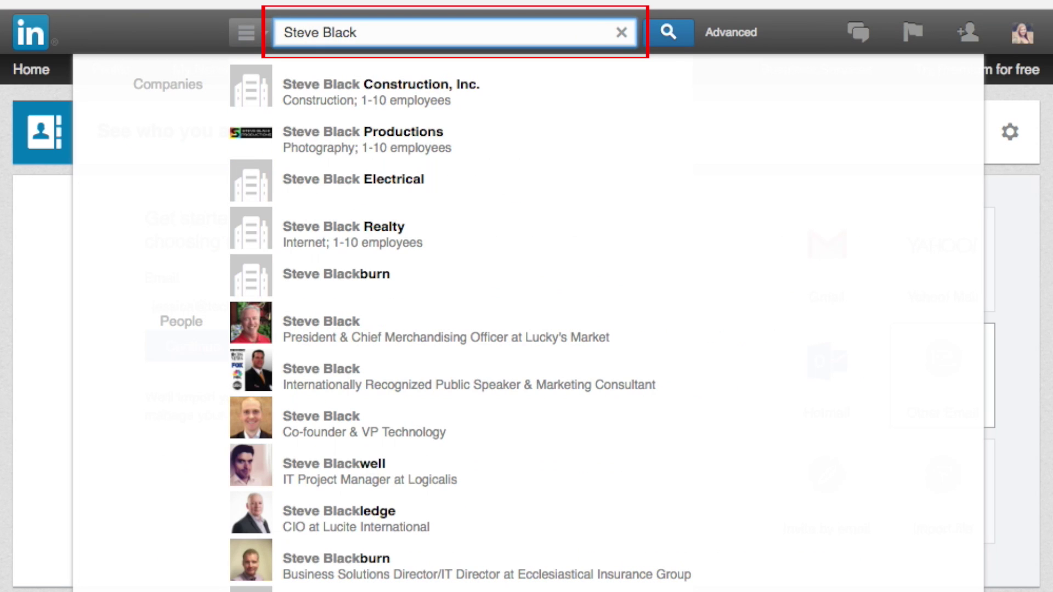
Search LinkedIn for the contact's full name and show the matching people.
{"action": "key", "text": "Return"}
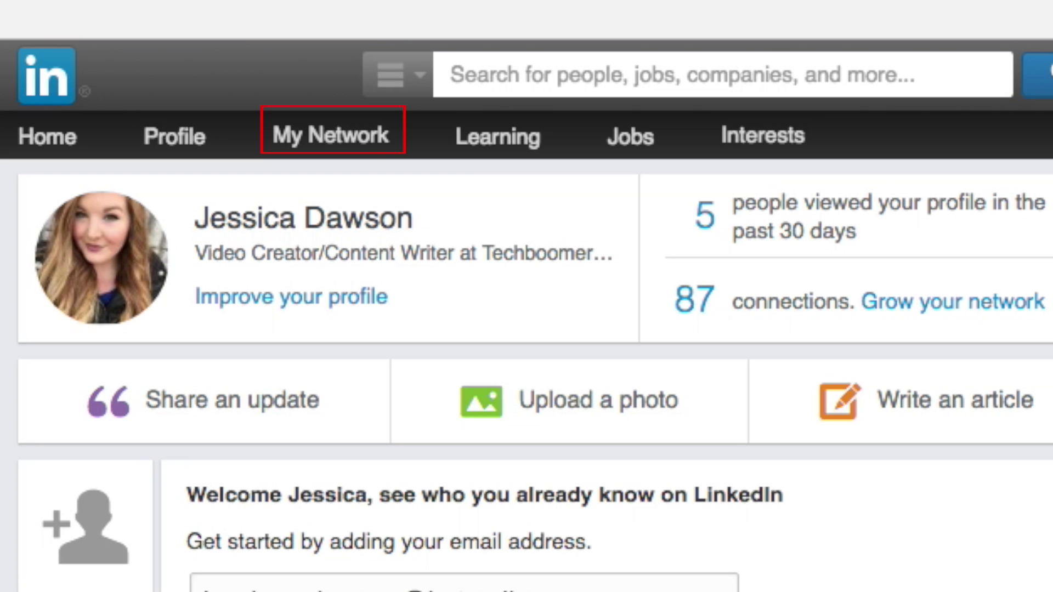
Open the connections list and scroll down to the contact's Top Skills.
{"action": "mouse_move", "coordinate": [324, 146]}
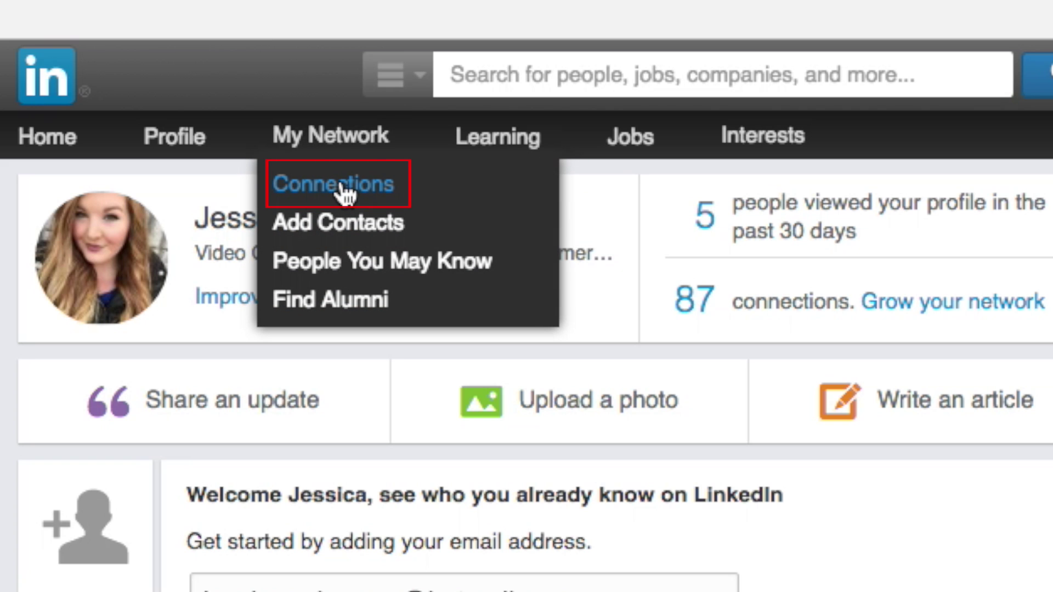
{"action": "left_click", "coordinate": [342, 189]}
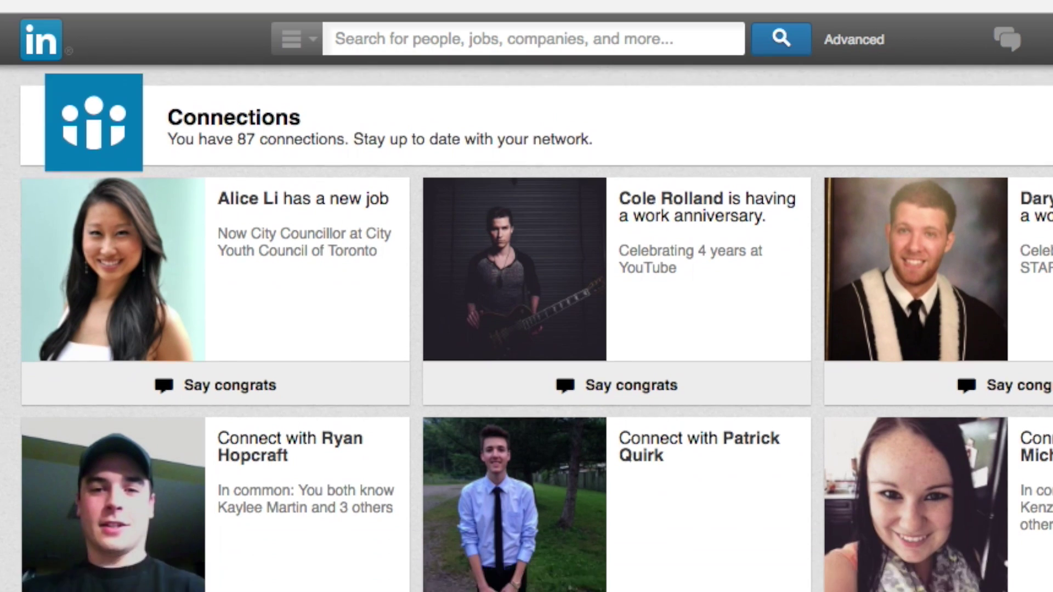
{"action": "scroll", "coordinate": [526, 329], "scroll_direction": "down", "scroll_amount": 10}
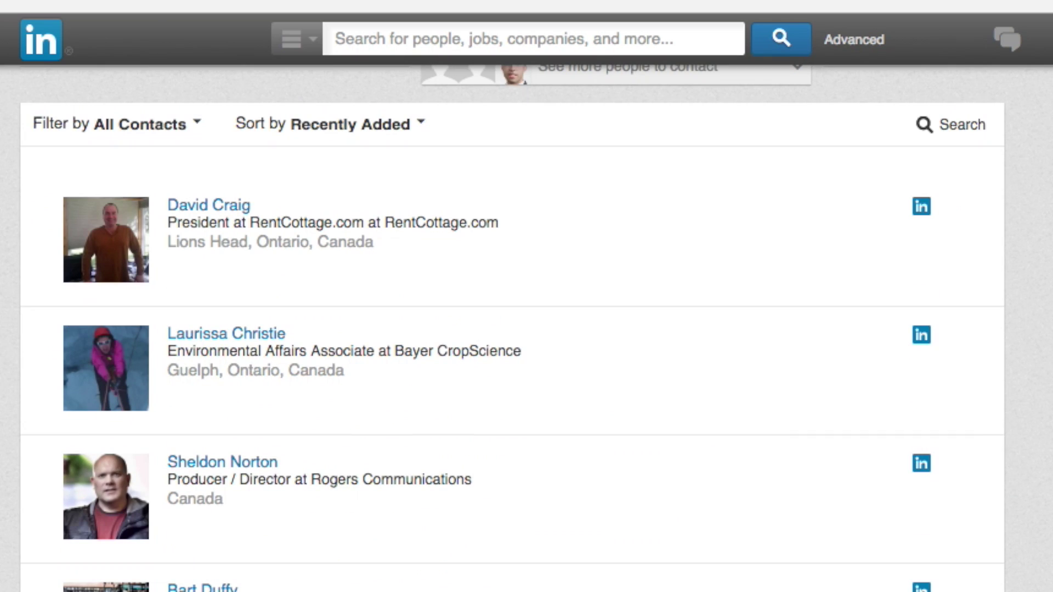
{"action": "scroll", "coordinate": [527, 328], "scroll_direction": "down", "scroll_amount": 15}
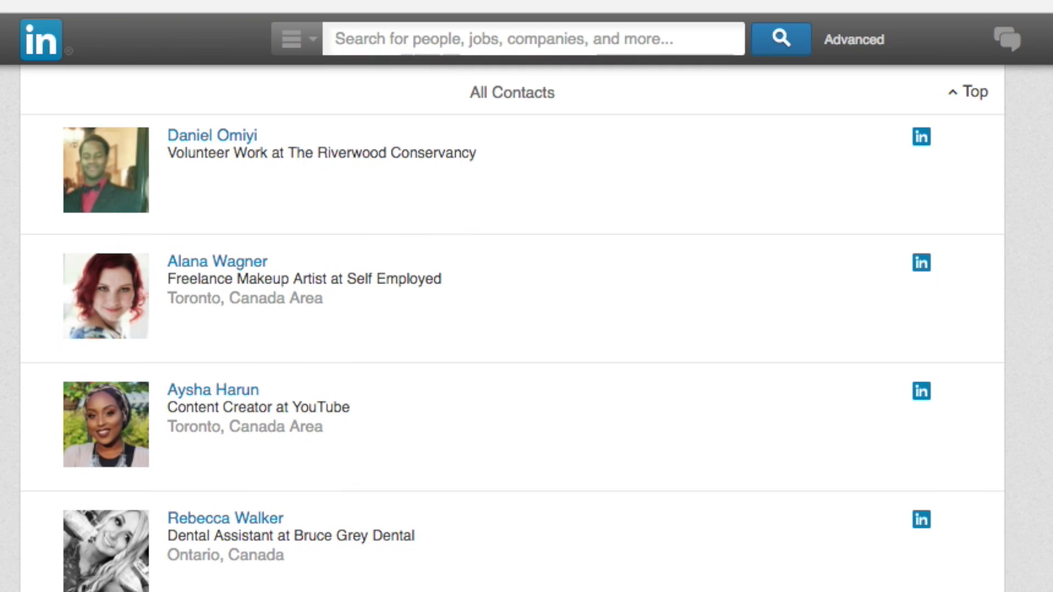
{"action": "scroll", "coordinate": [512, 351], "scroll_direction": "down", "scroll_amount": 4}
{"action": "scroll", "coordinate": [511, 351], "scroll_direction": "down", "scroll_amount": 5}
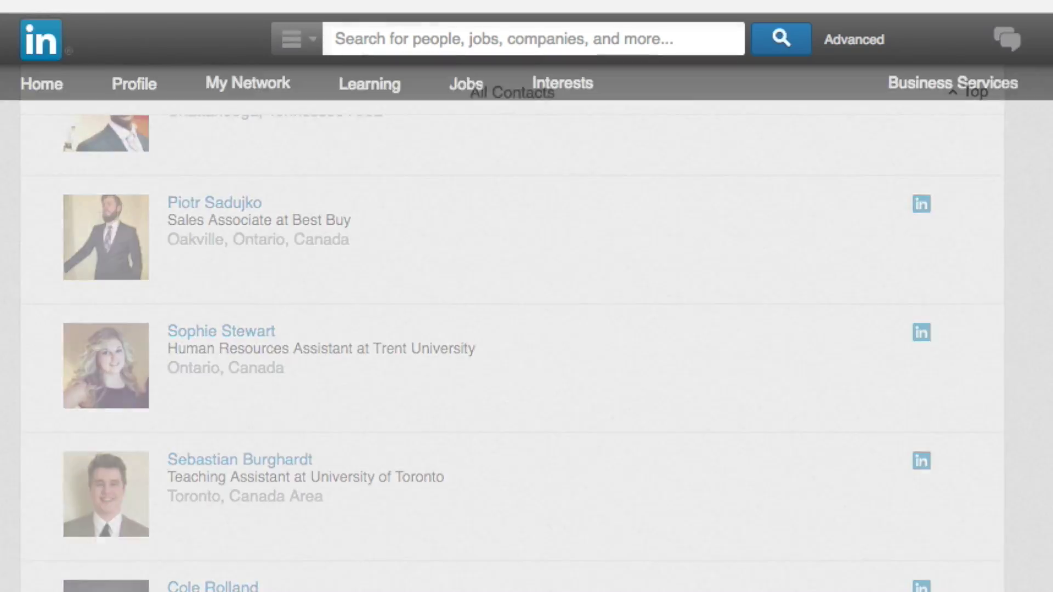
{"action": "scroll", "coordinate": [526, 296], "scroll_direction": "down", "scroll_amount": 20}
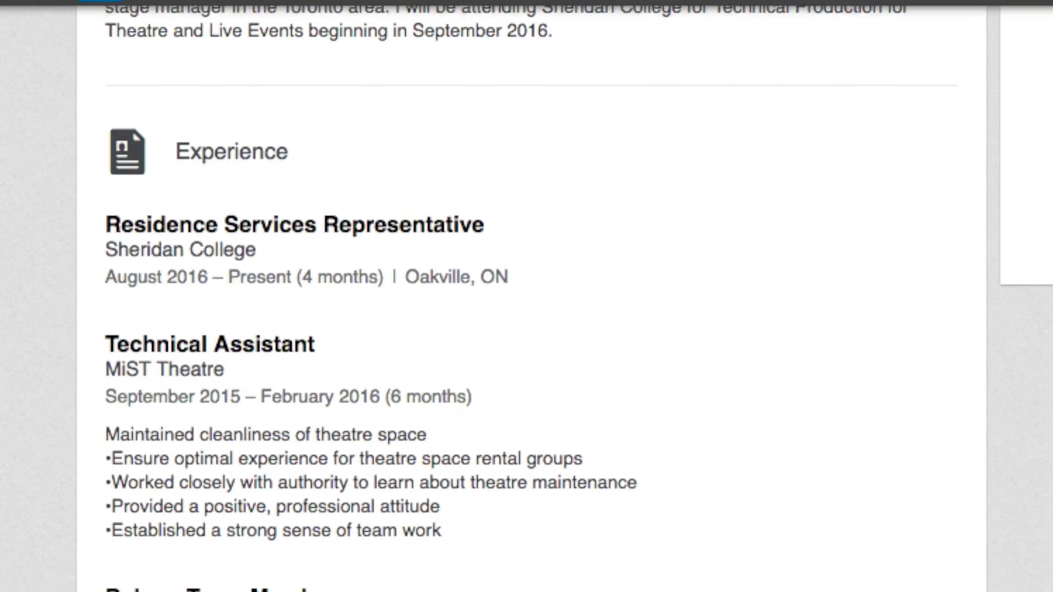
{"action": "scroll", "coordinate": [527, 296], "scroll_direction": "down", "scroll_amount": 20}
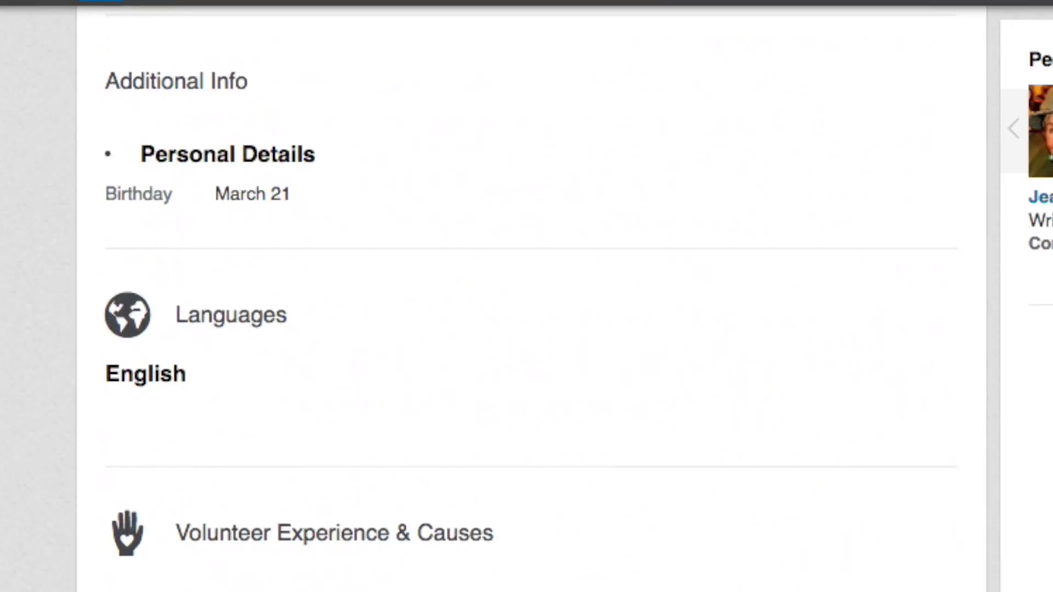
{"action": "scroll", "coordinate": [939, 518], "scroll_direction": "down", "scroll_amount": 6}
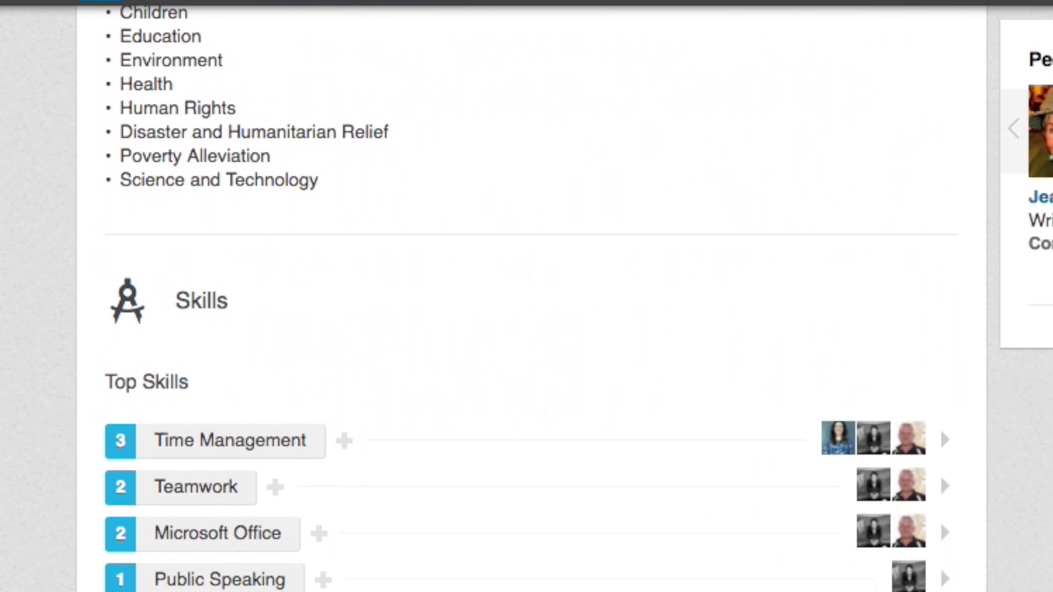
{"action": "scroll", "coordinate": [939, 518], "scroll_direction": "down", "scroll_amount": 5}
{"action": "scroll", "coordinate": [3, 548], "scroll_direction": "down", "scroll_amount": 1}
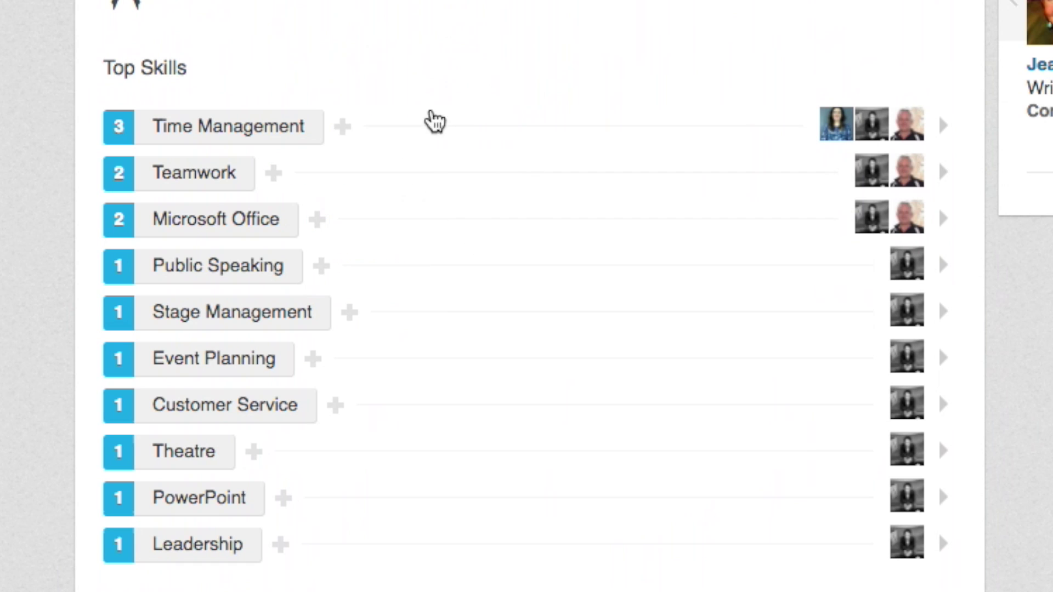
Endorse Time Management, Teamwork, Public Speaking and Stage Management.
{"action": "left_click", "coordinate": [392, 131]}
{"action": "left_click", "coordinate": [299, 178]}
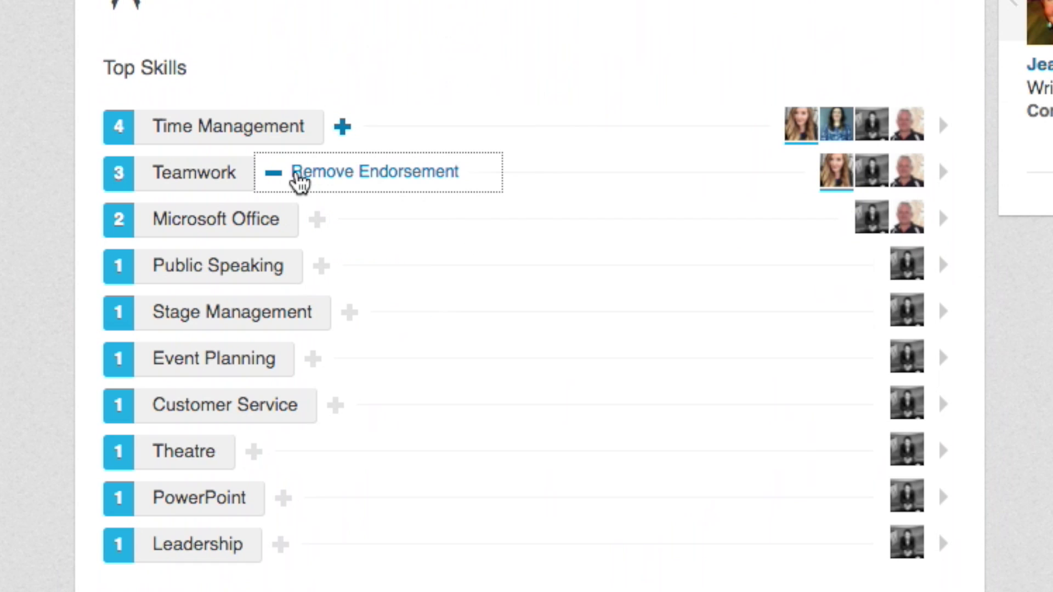
{"action": "left_click", "coordinate": [349, 313]}
{"action": "left_click", "coordinate": [321, 266]}
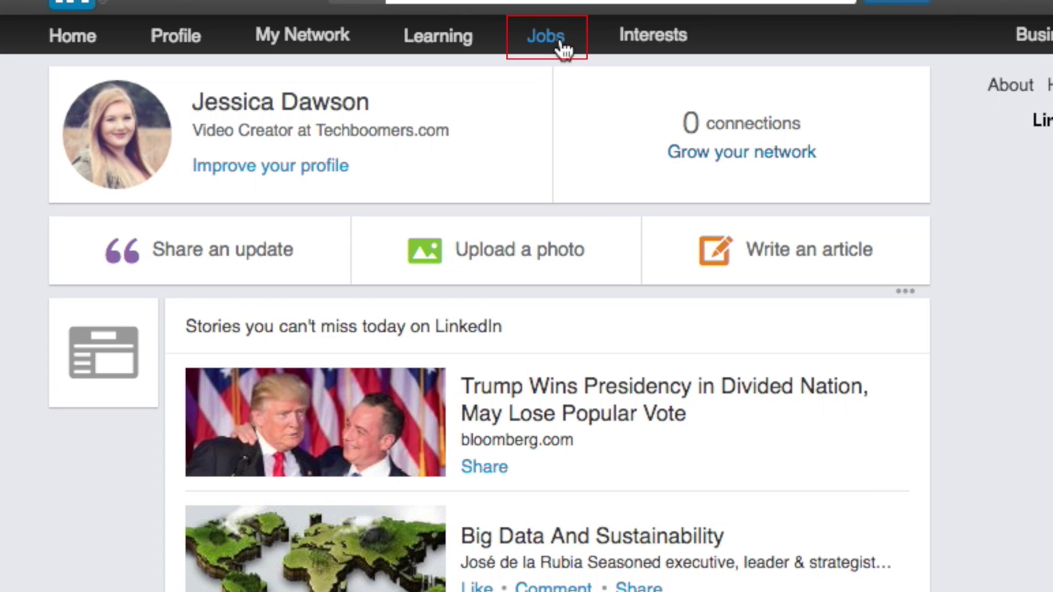
Search Videographer jobs in the Toronto, Canada Area and view The Mark Content's Video Editor posting.
{"action": "left_click", "coordinate": [562, 44]}
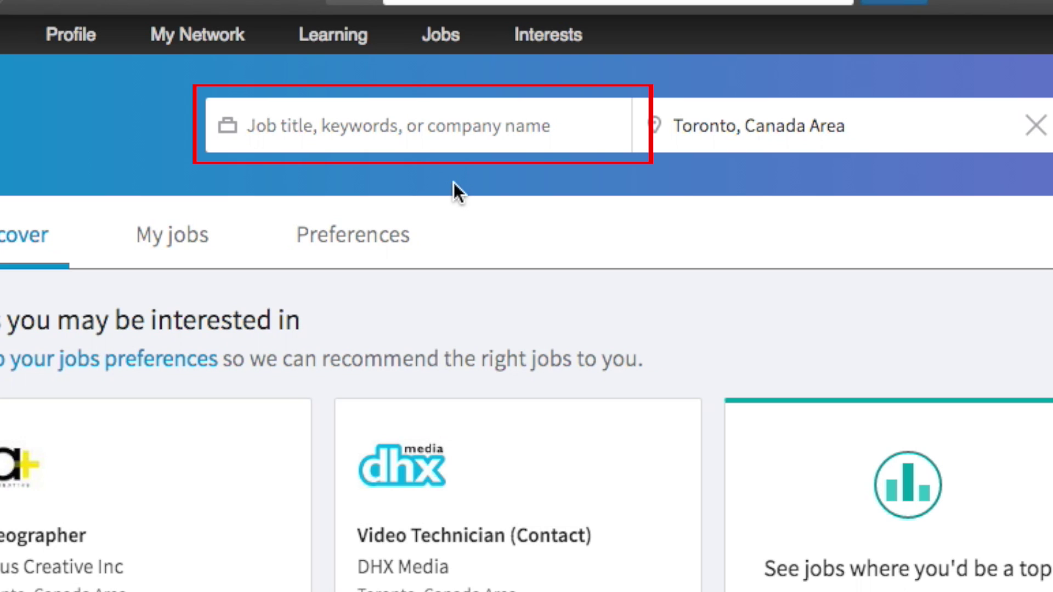
{"action": "left_click", "coordinate": [377, 120]}
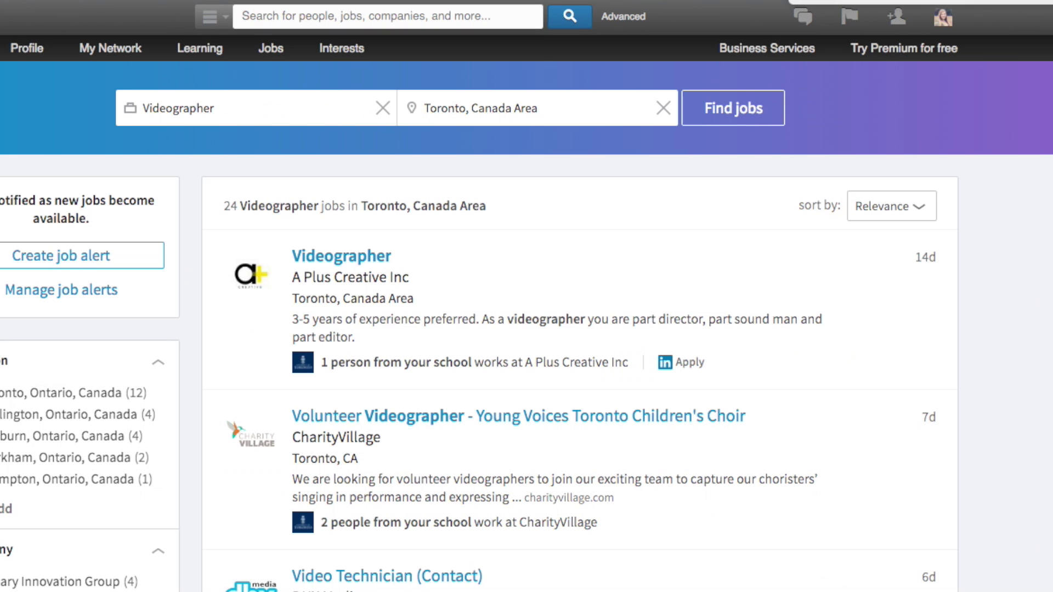
{"action": "scroll", "coordinate": [1018, 356], "scroll_direction": "down", "scroll_amount": 10}
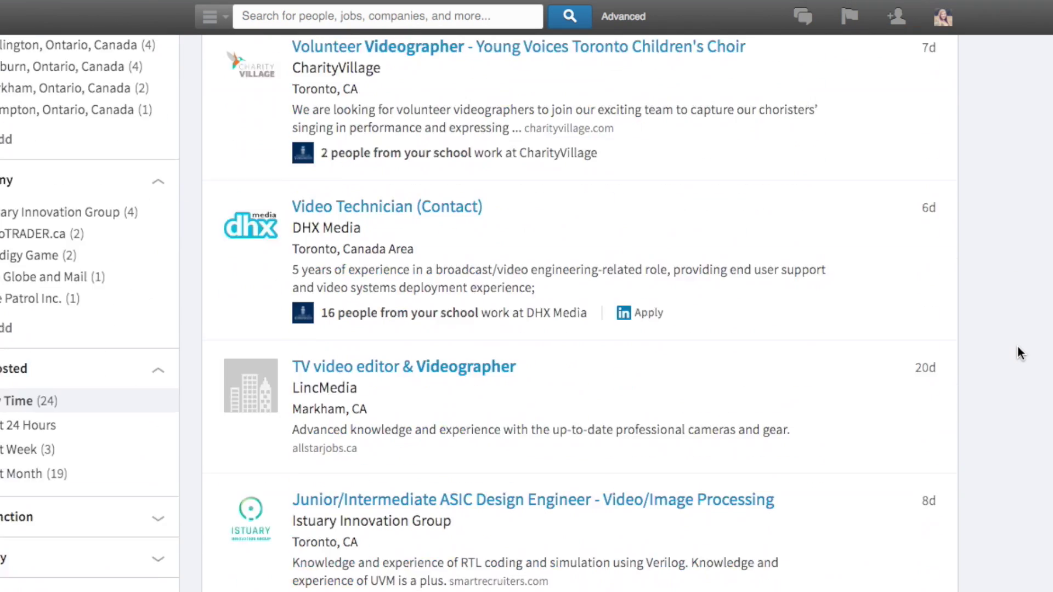
{"action": "scroll", "coordinate": [1018, 353], "scroll_direction": "down", "scroll_amount": 4}
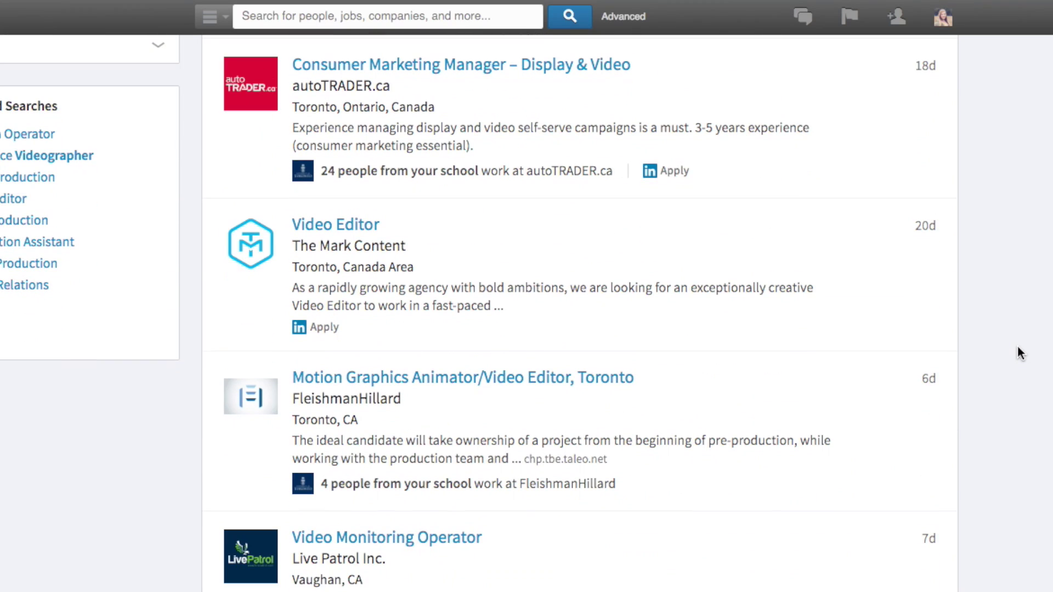
{"action": "left_click", "coordinate": [358, 226]}
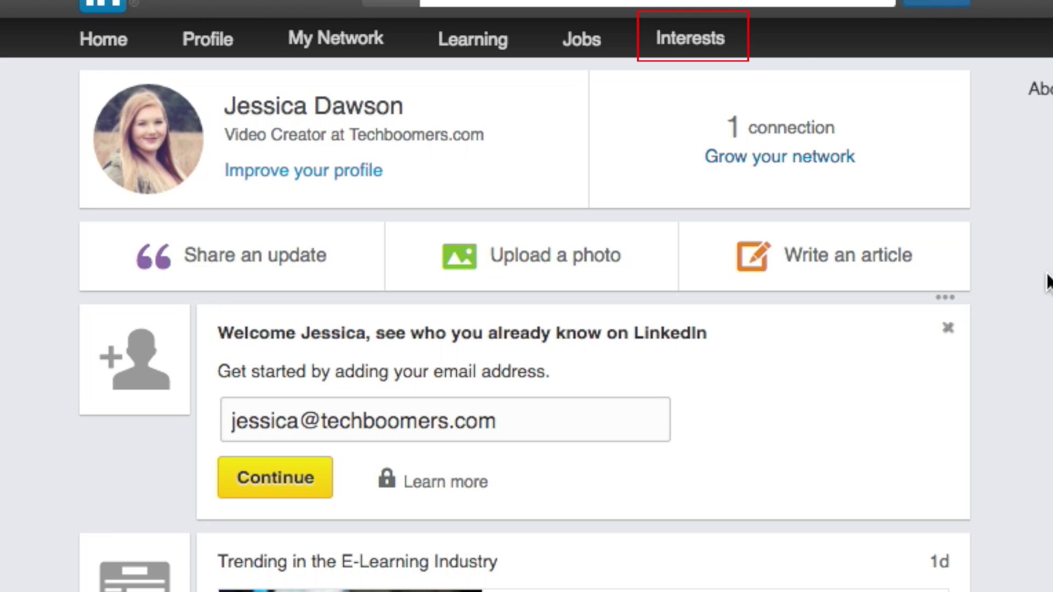
Browse the Groups Discover list and request to join Retail, Marketing and Customer Analytics.
{"action": "mouse_move", "coordinate": [694, 33]}
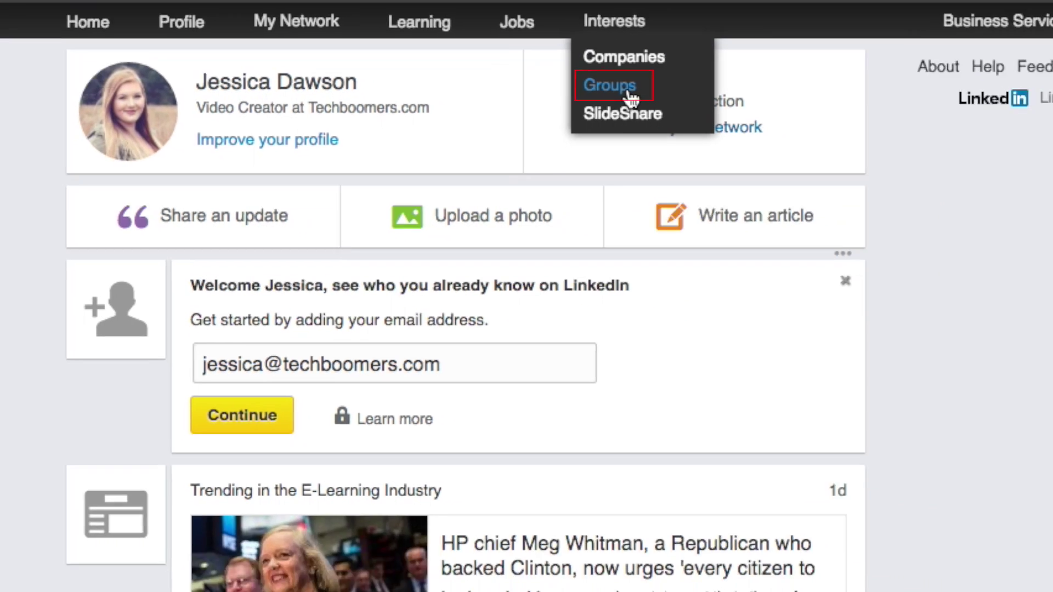
{"action": "left_click", "coordinate": [703, 116]}
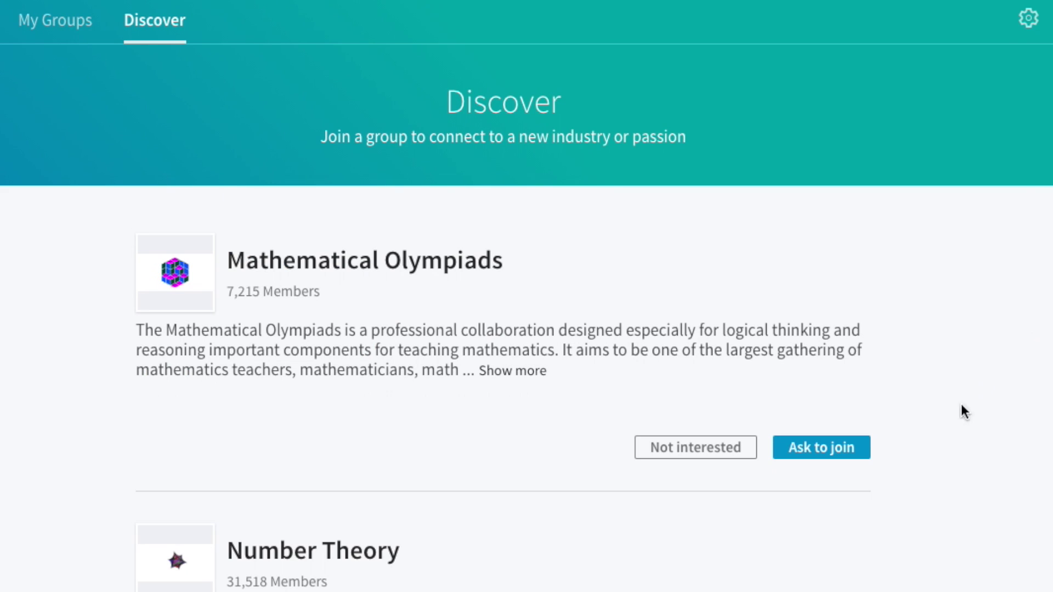
{"action": "scroll", "coordinate": [941, 437], "scroll_direction": "down", "scroll_amount": 4}
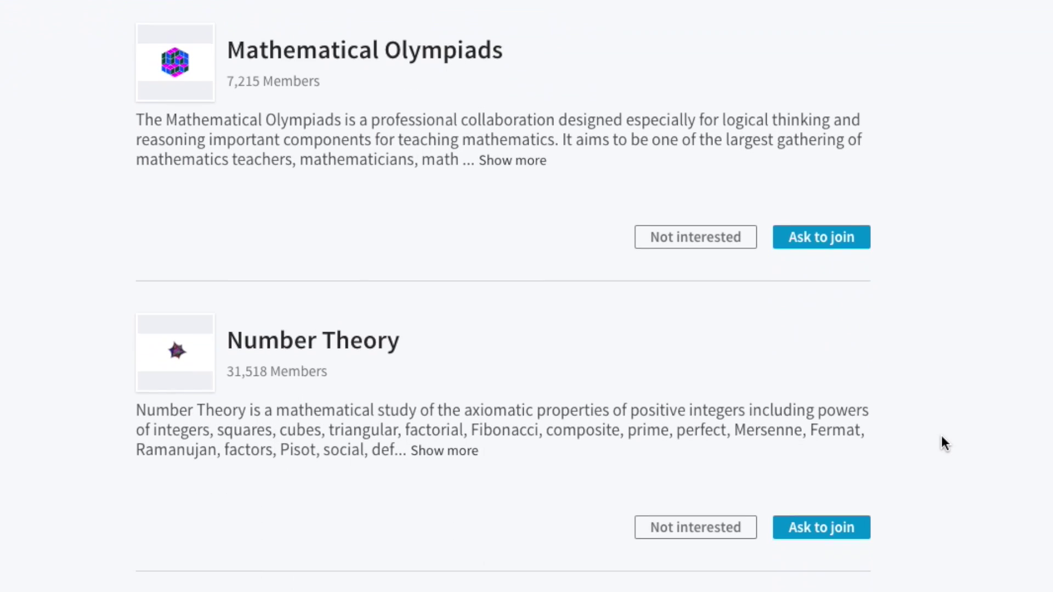
{"action": "scroll", "coordinate": [941, 436], "scroll_direction": "down", "scroll_amount": 5}
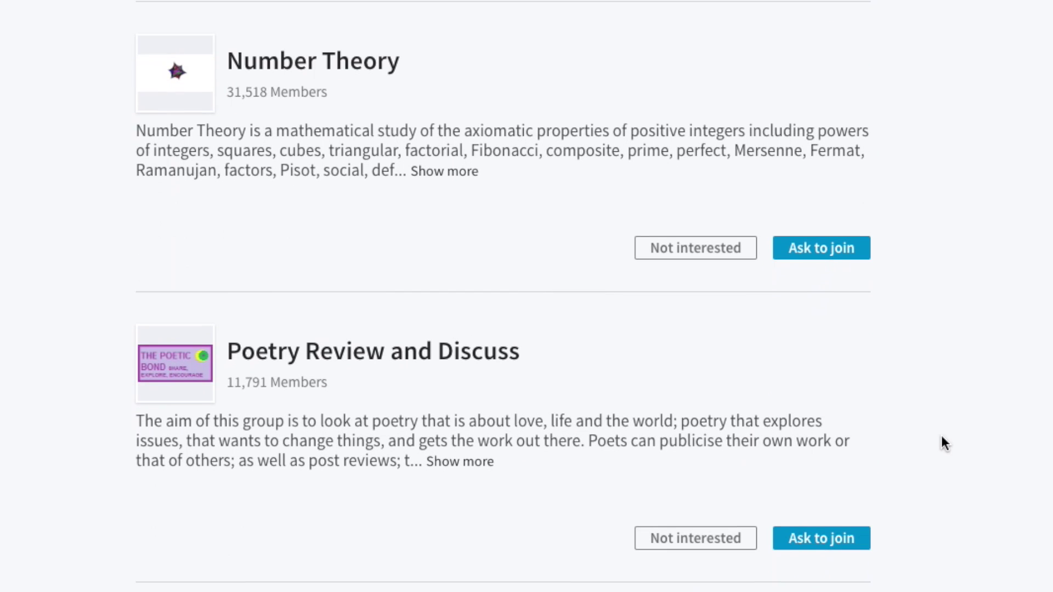
{"action": "scroll", "coordinate": [941, 443], "scroll_direction": "down", "scroll_amount": 5}
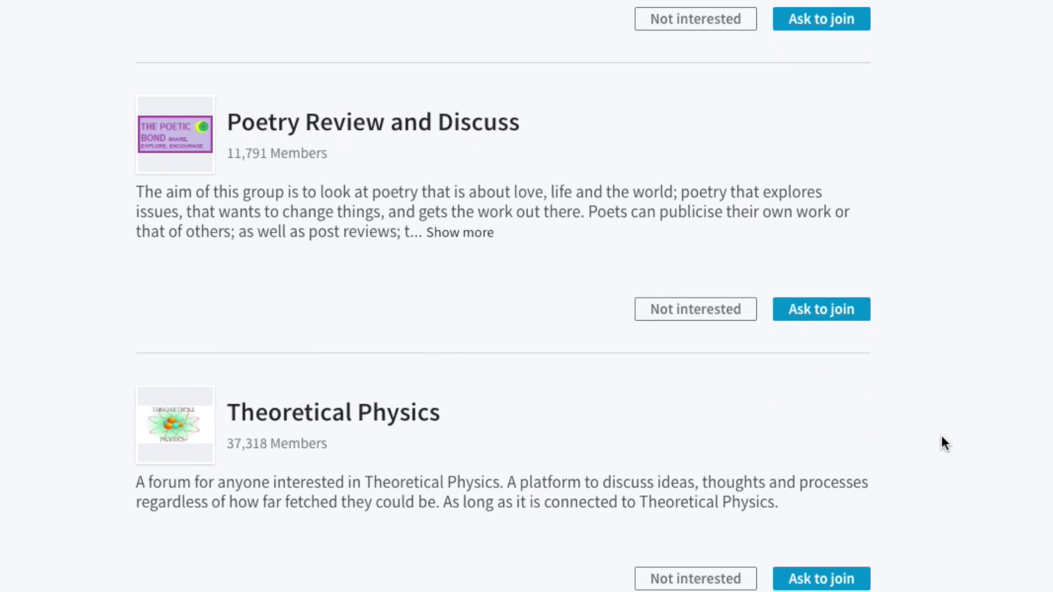
{"action": "scroll", "coordinate": [941, 436], "scroll_direction": "down", "scroll_amount": 7}
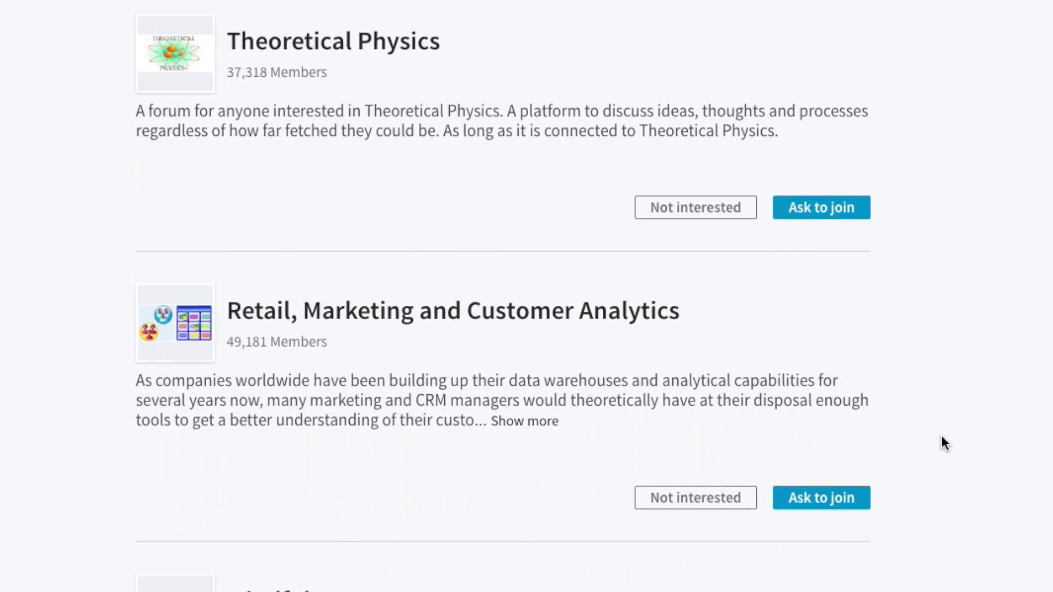
{"action": "scroll", "coordinate": [940, 437], "scroll_direction": "down", "scroll_amount": 2}
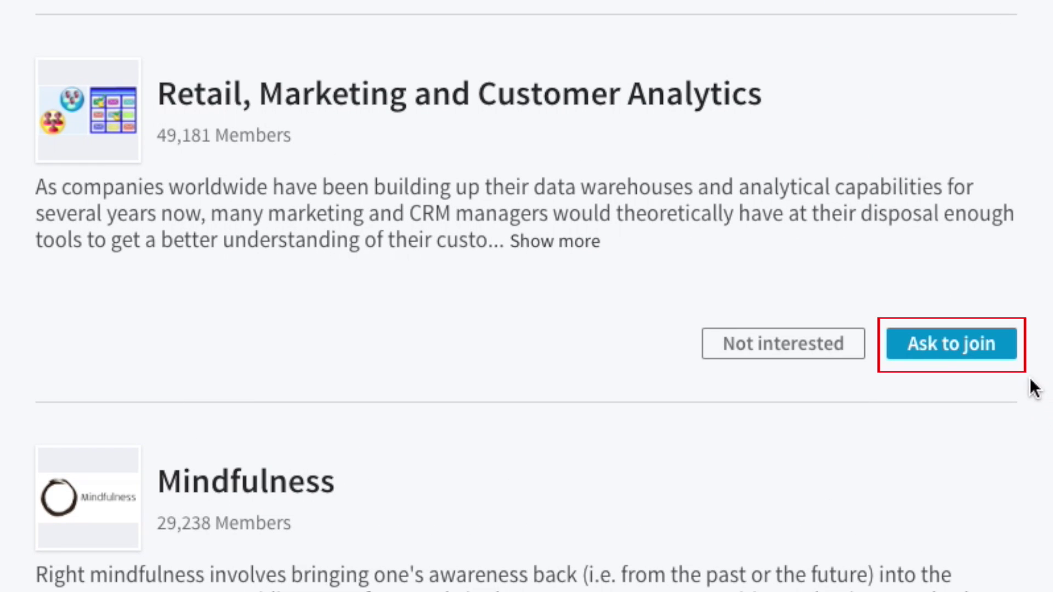
{"action": "left_click", "coordinate": [1008, 355]}
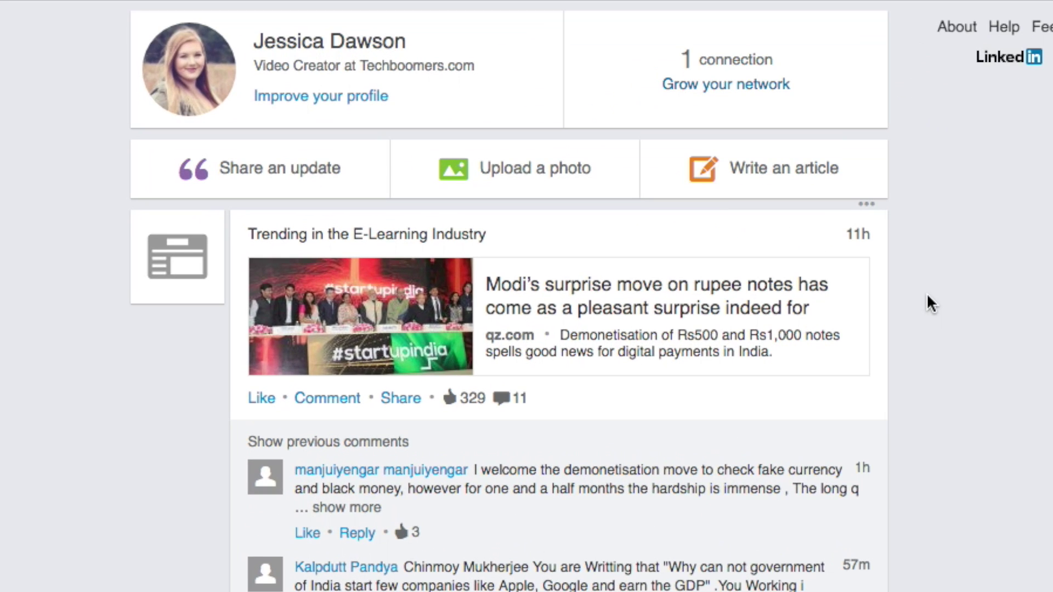
Open the 'Zuck says Facebook didn't sway election' article and focus its Leave your thoughts here box.
{"action": "scroll", "coordinate": [926, 293], "scroll_direction": "down", "scroll_amount": 5}
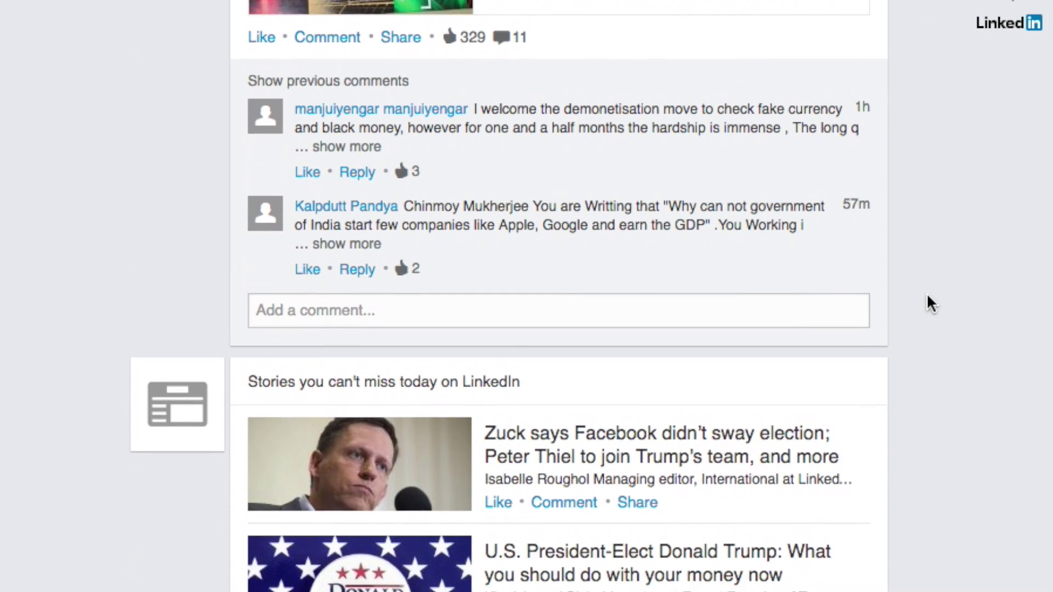
{"action": "scroll", "coordinate": [926, 293], "scroll_direction": "down", "scroll_amount": 1}
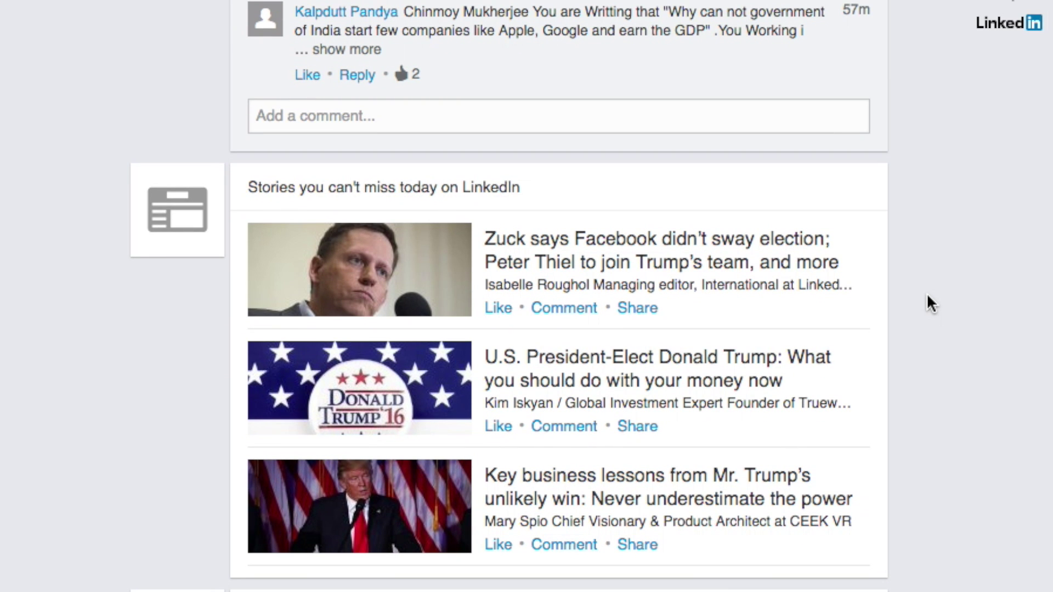
{"action": "left_click", "coordinate": [803, 263]}
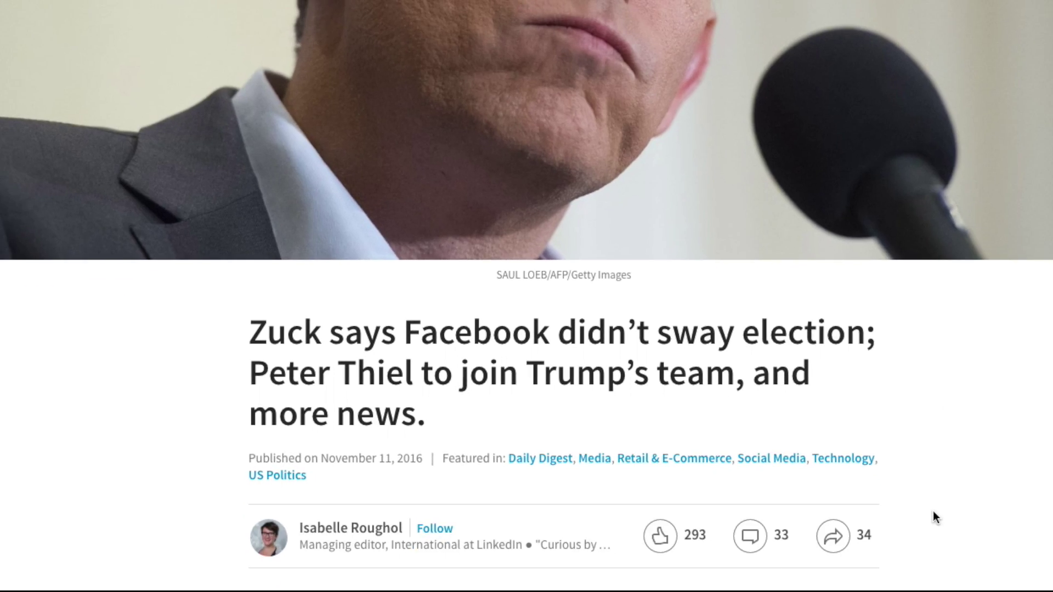
{"action": "scroll", "coordinate": [932, 516], "scroll_direction": "down", "scroll_amount": 20}
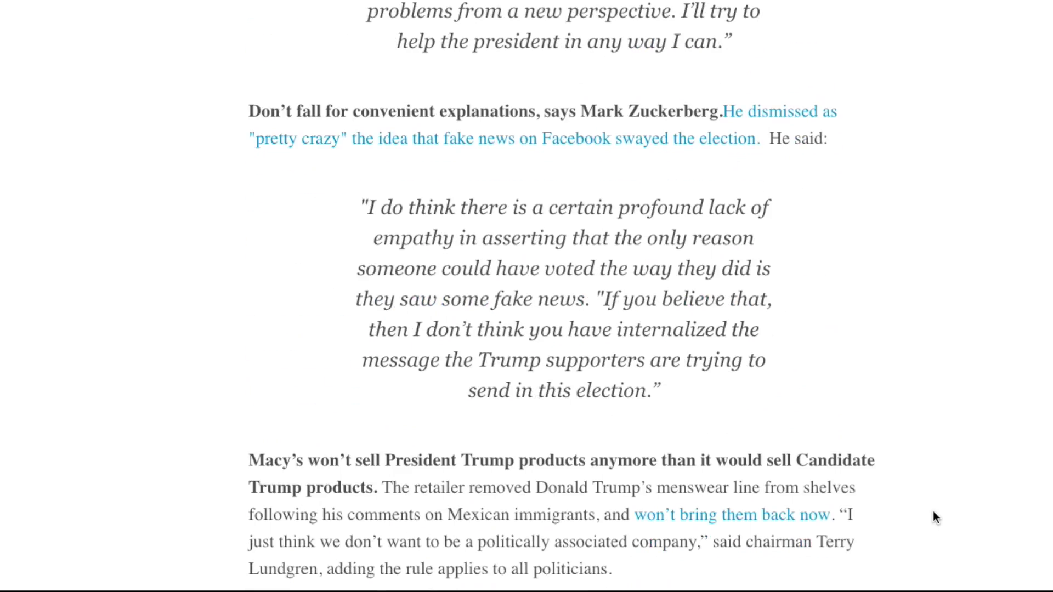
{"action": "scroll", "coordinate": [933, 514], "scroll_direction": "down", "scroll_amount": 15}
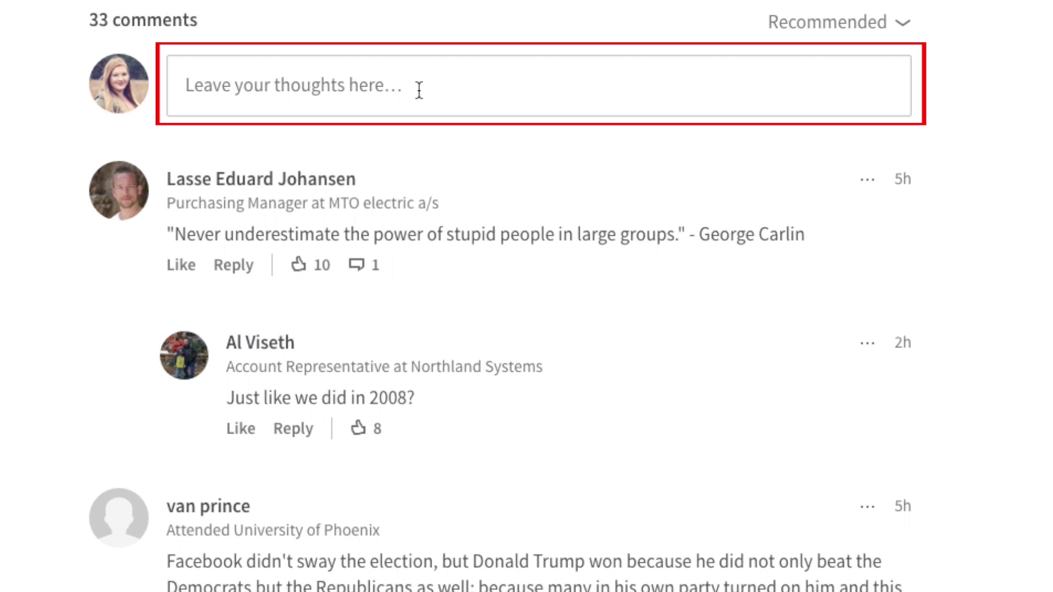
{"action": "left_click", "coordinate": [418, 91]}
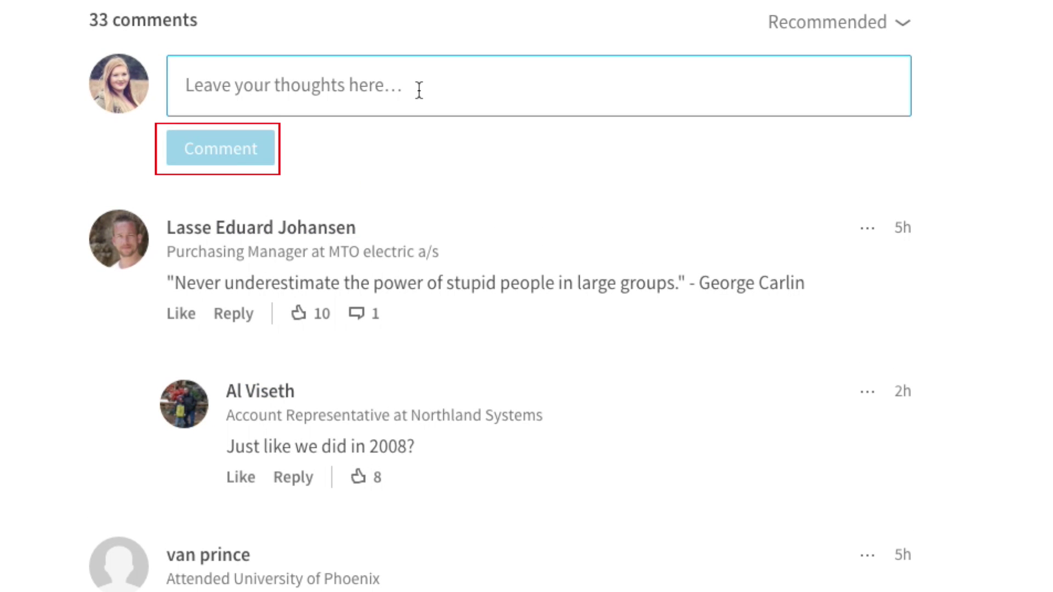